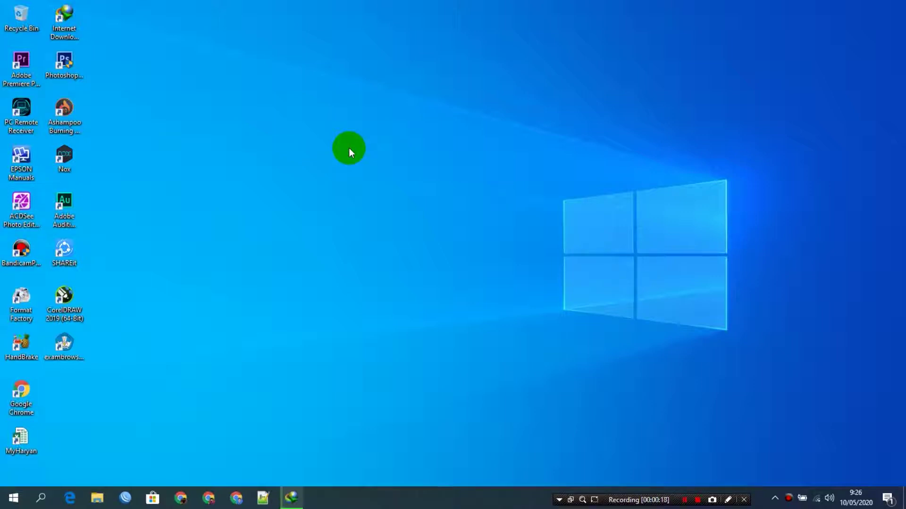
right_click(349, 148)
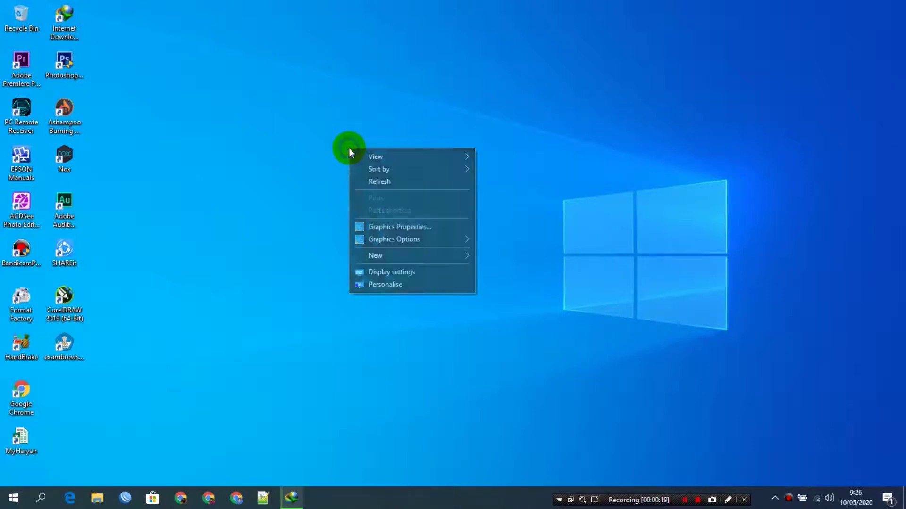
click(382, 179)
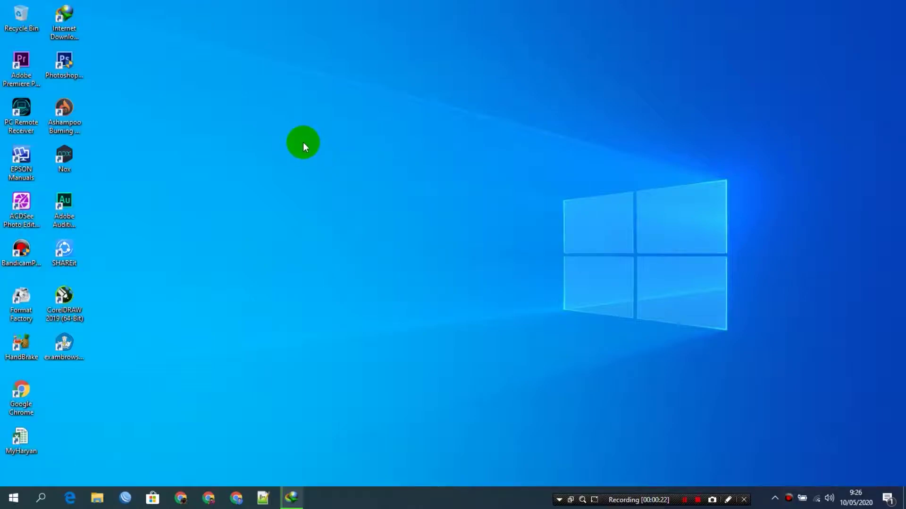
right_click(303, 142)
click(334, 176)
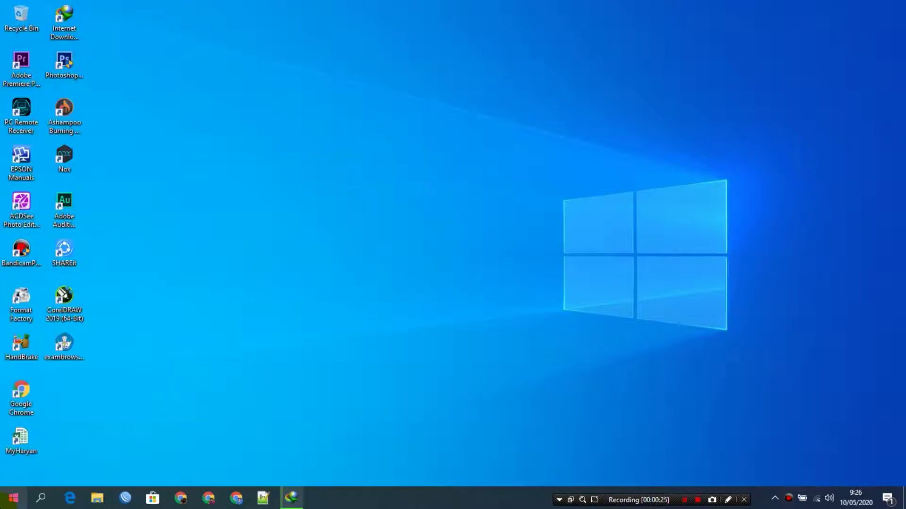
- Check the PC's discoverable name in the Bluetooth & other devices settings, then close the settings
click(13, 498)
click(787, 499)
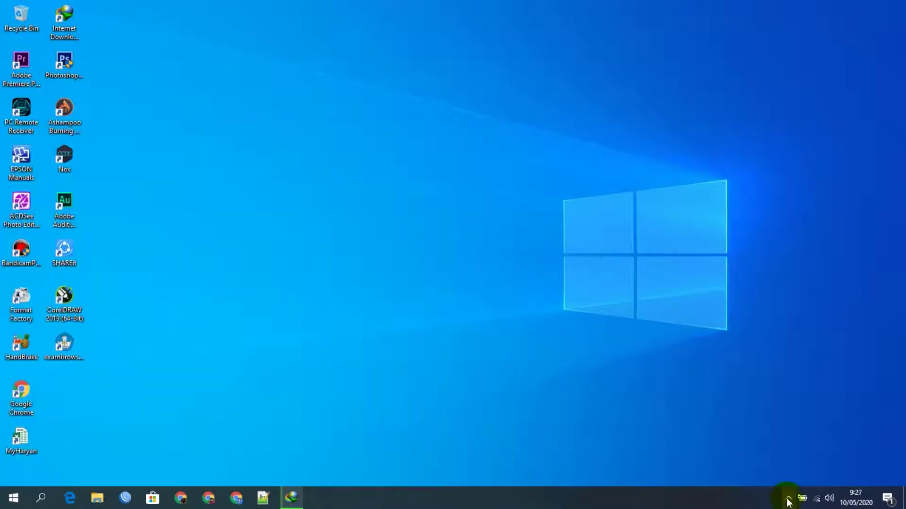
click(787, 499)
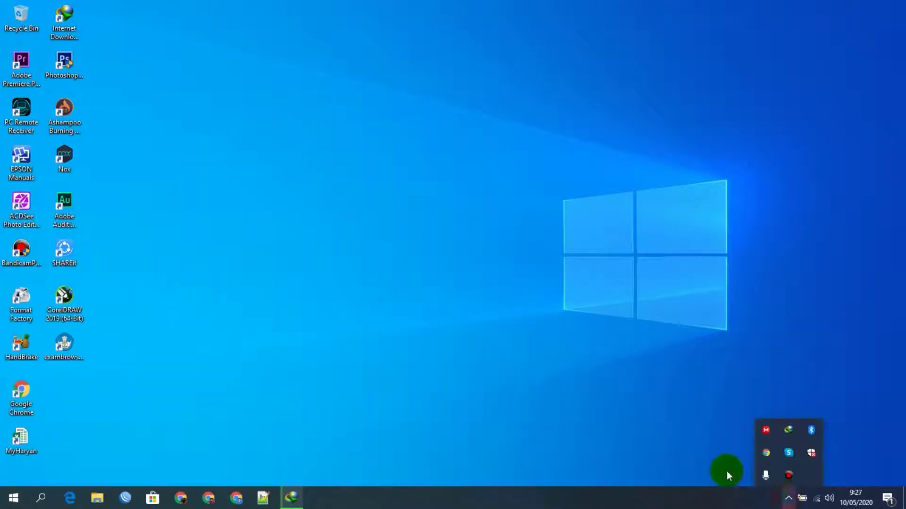
right_click(811, 430)
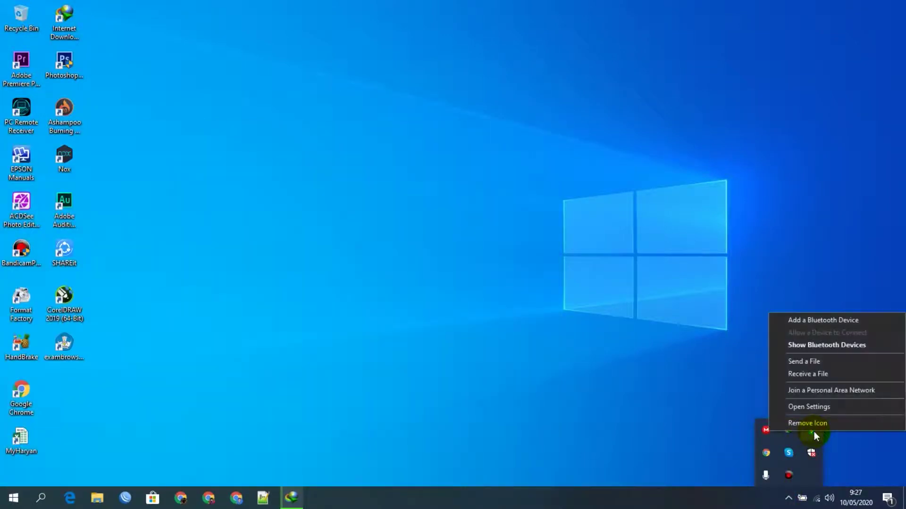
click(820, 320)
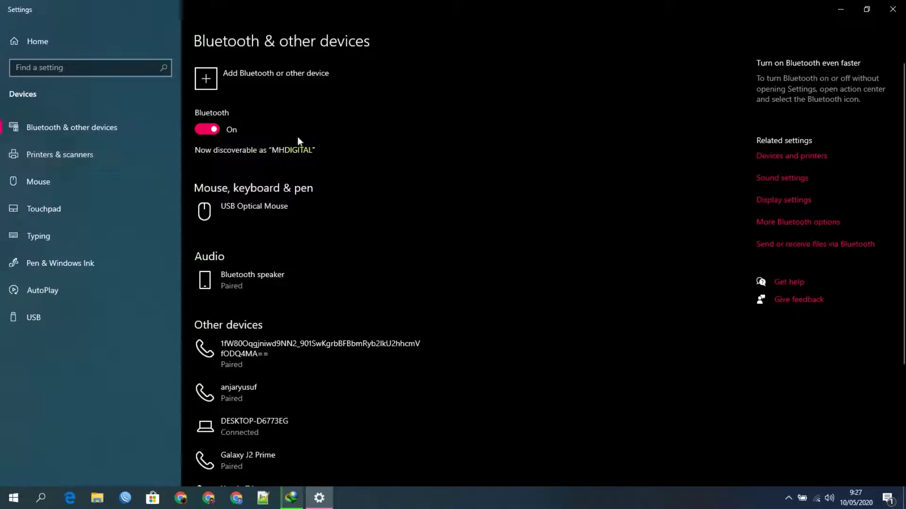
click(893, 10)
right_click(375, 99)
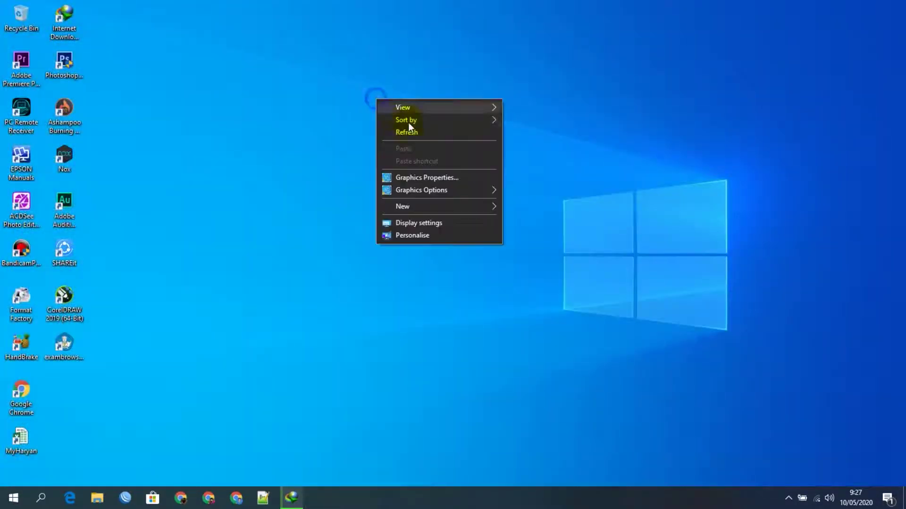
click(408, 132)
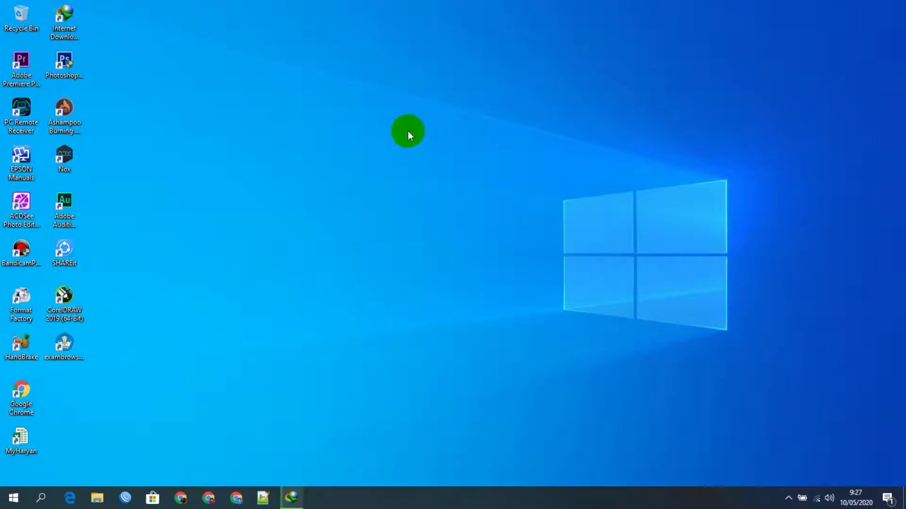
right_click(408, 131)
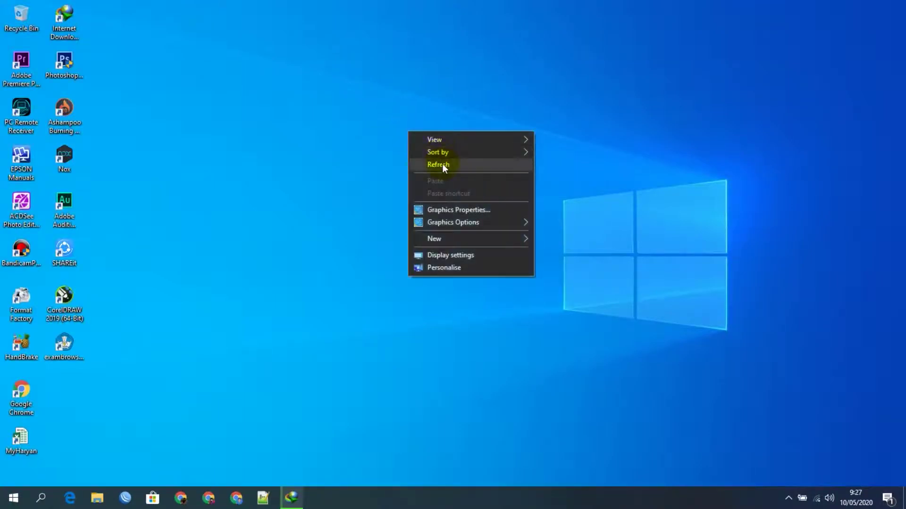
click(443, 163)
right_click(325, 115)
click(363, 146)
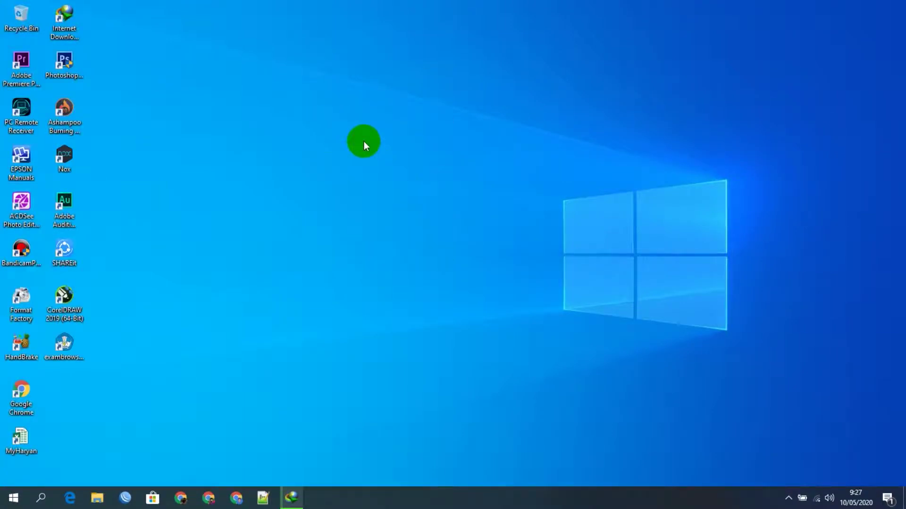
right_click(364, 140)
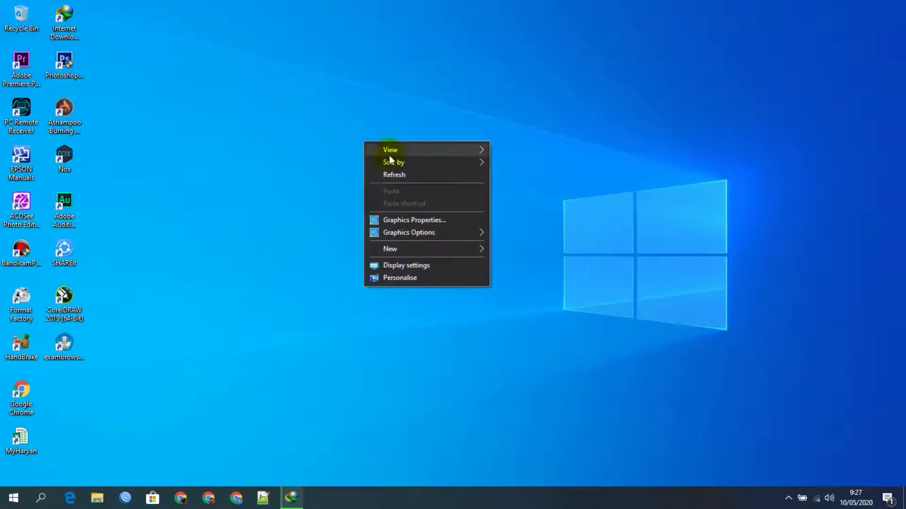
click(394, 174)
right_click(345, 93)
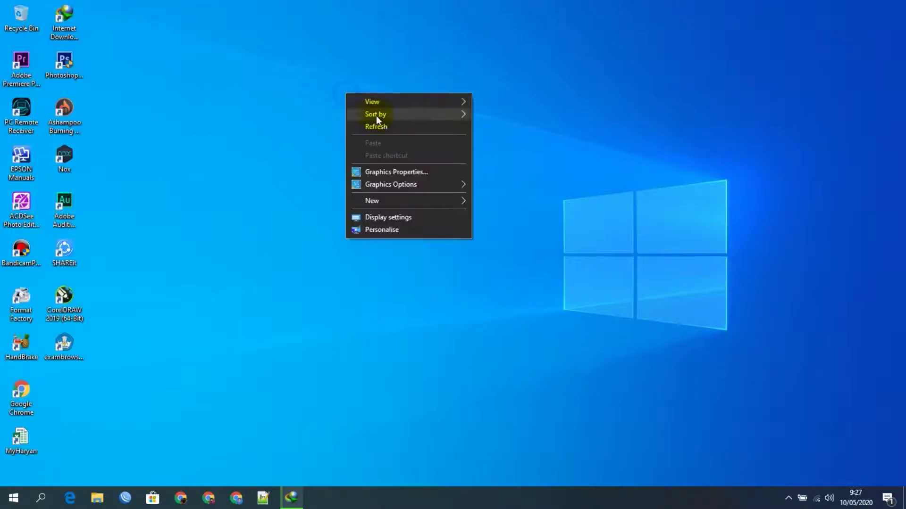
click(383, 124)
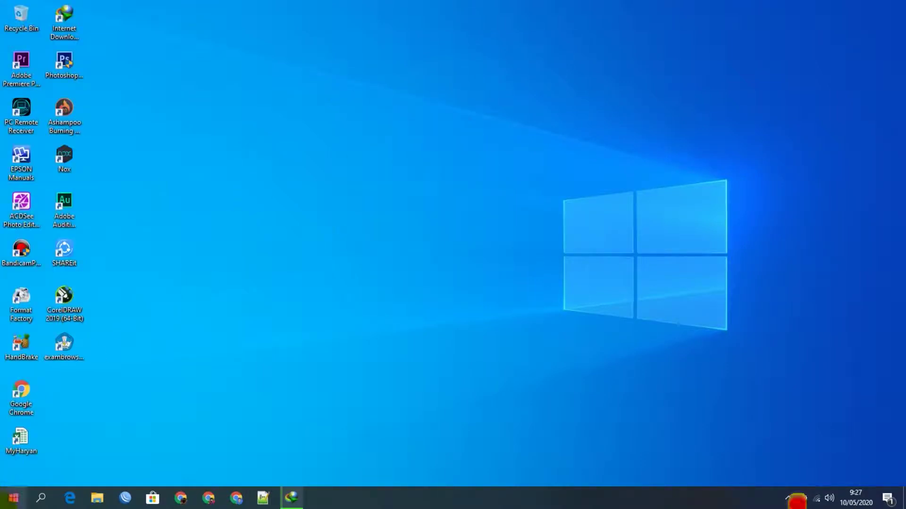
- Open the About page of the System category in Windows Settings
click(13, 498)
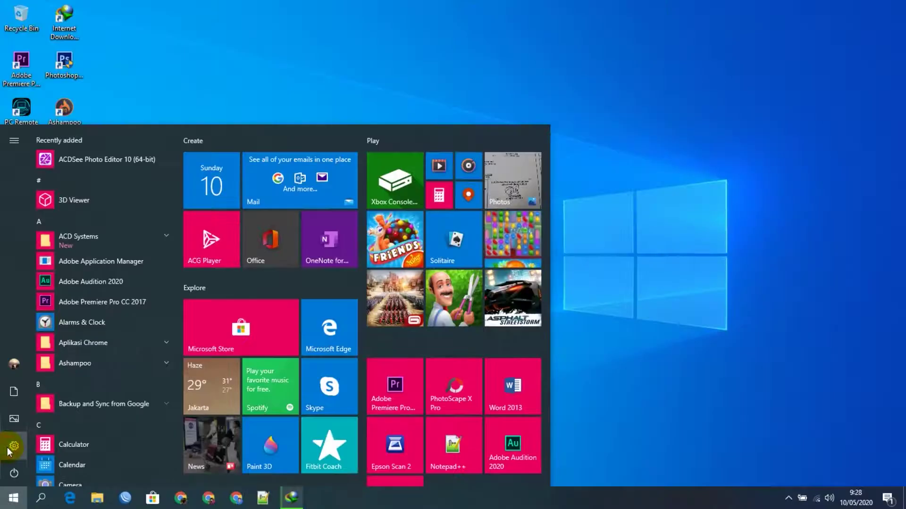
click(5, 422)
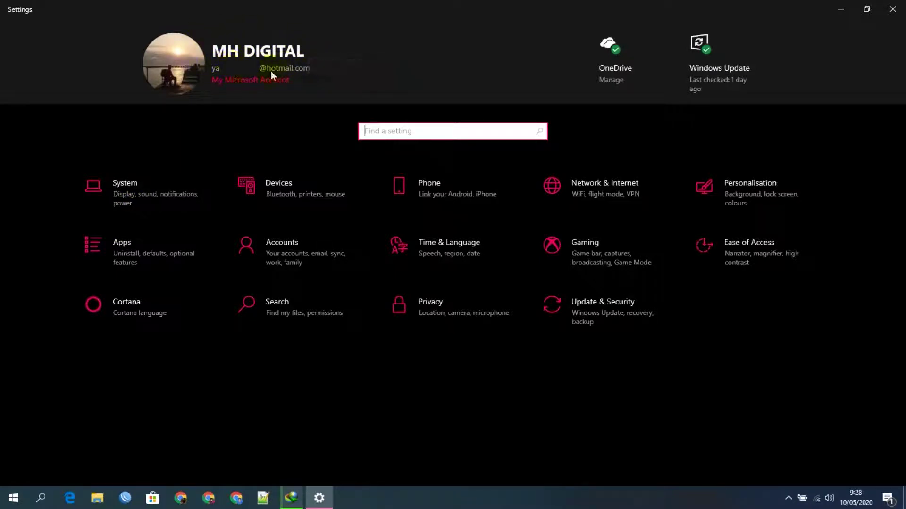
click(129, 195)
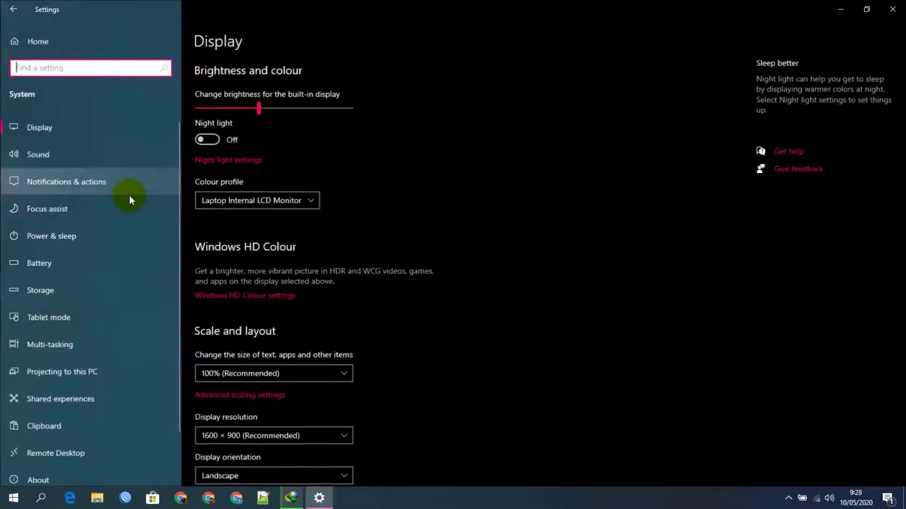
scroll(55, 300, down, 2)
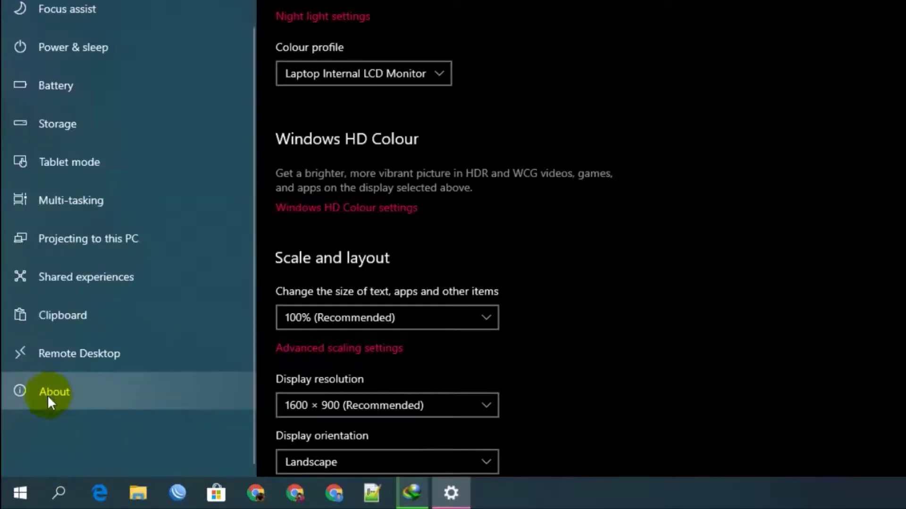
click(50, 392)
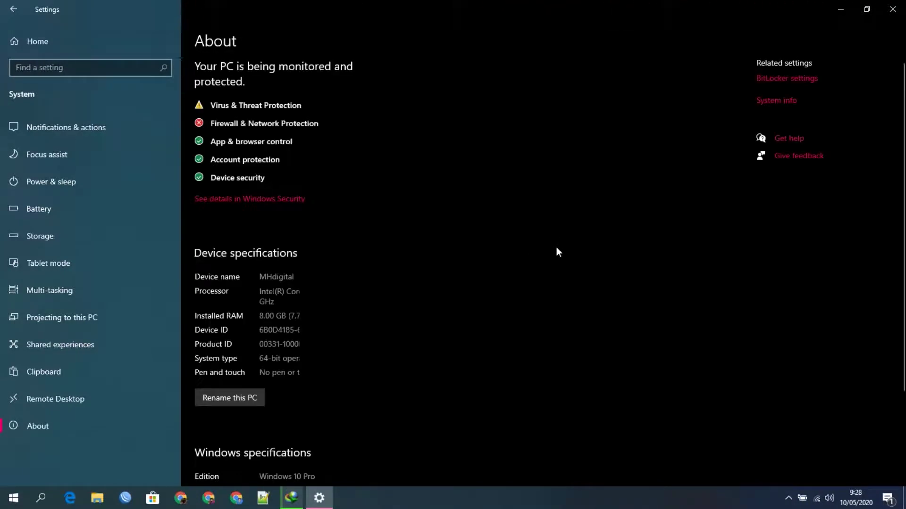
- Examine the device specifications on the About page, highlighting the current device name
scroll(543, 295, down, 3)
scroll(359, 260, up, 2)
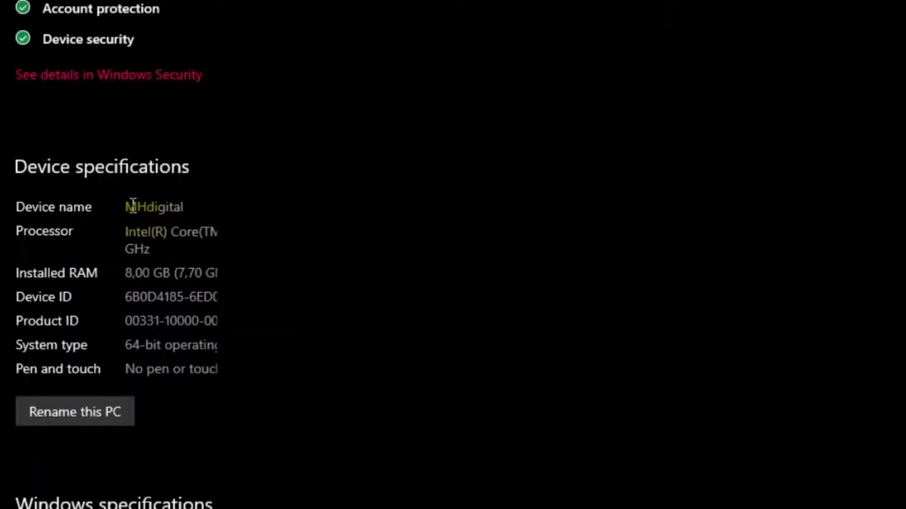
drag(127, 207, 187, 208)
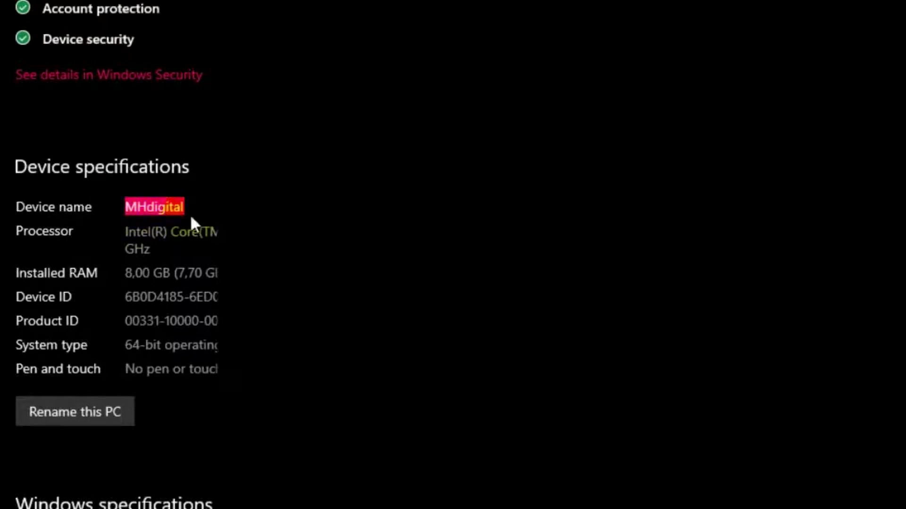
click(755, 224)
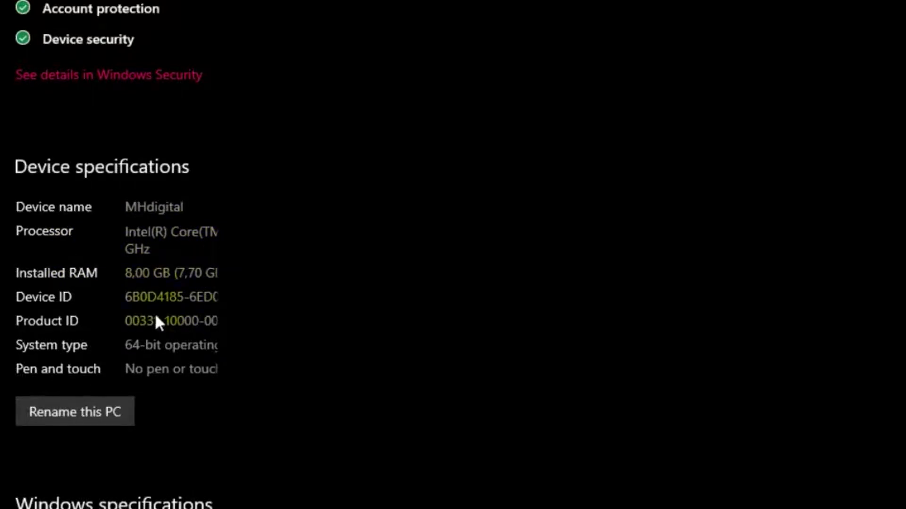
- Rename the PC to MyHaryan and restart it immediately to apply the new name
scroll(627, 307, down, 3)
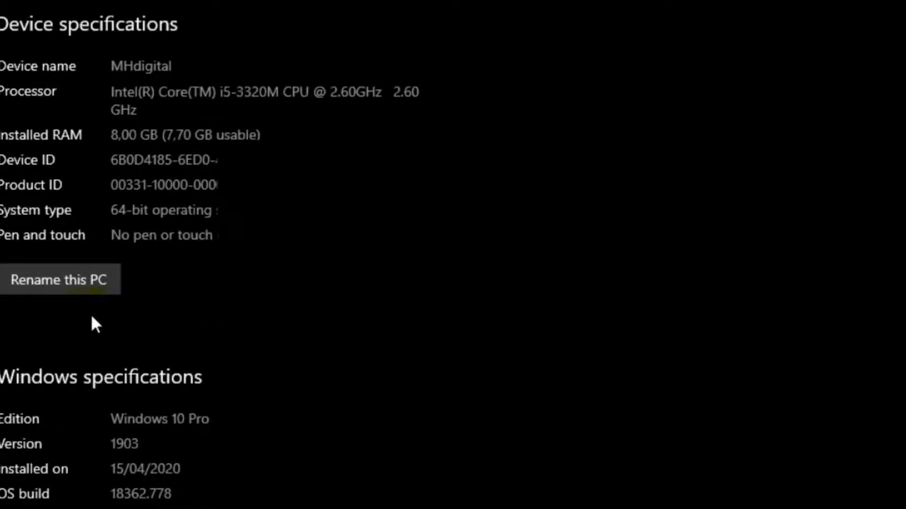
click(56, 288)
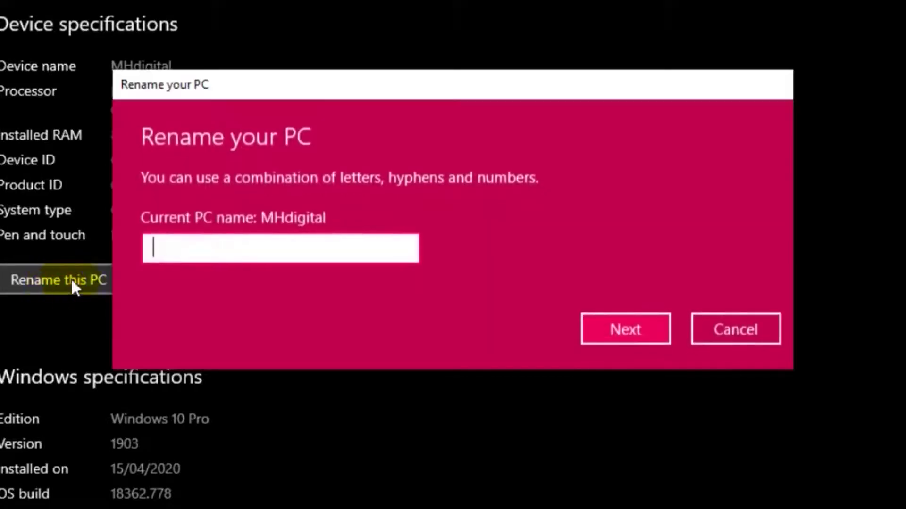
click(188, 259)
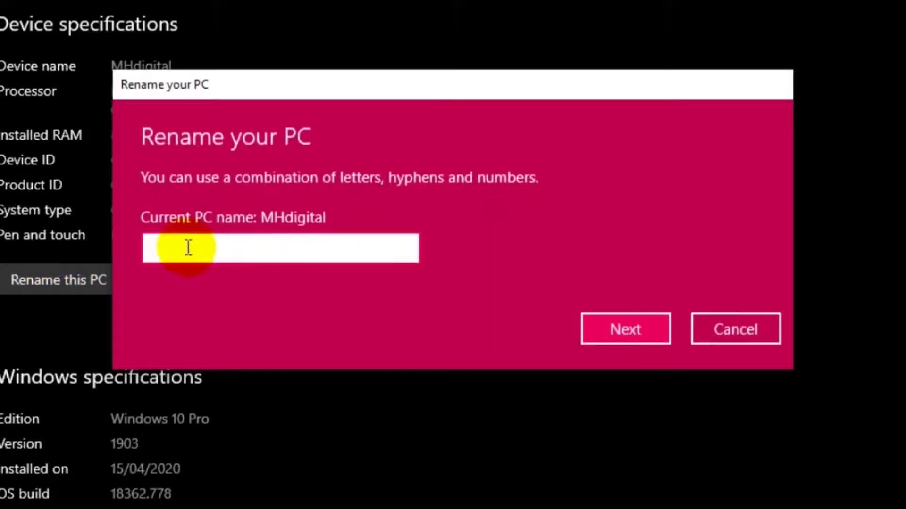
text(My)
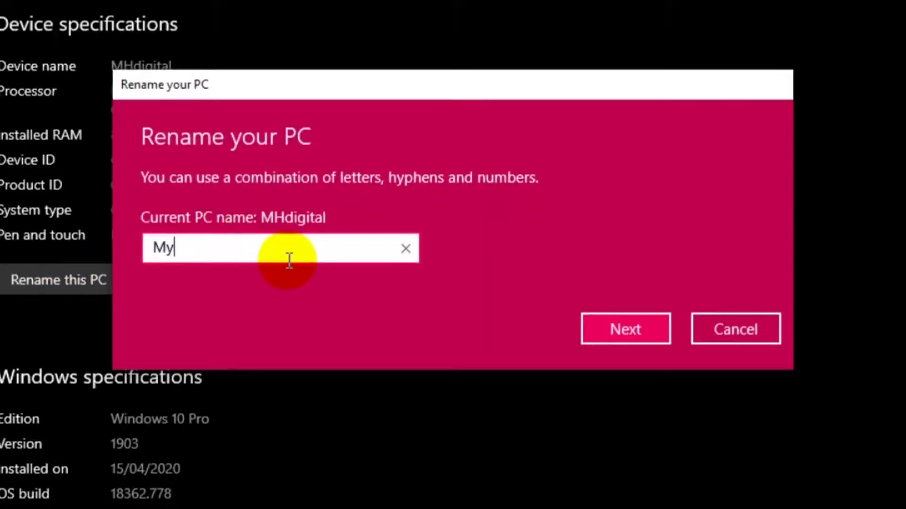
text(Haryan)
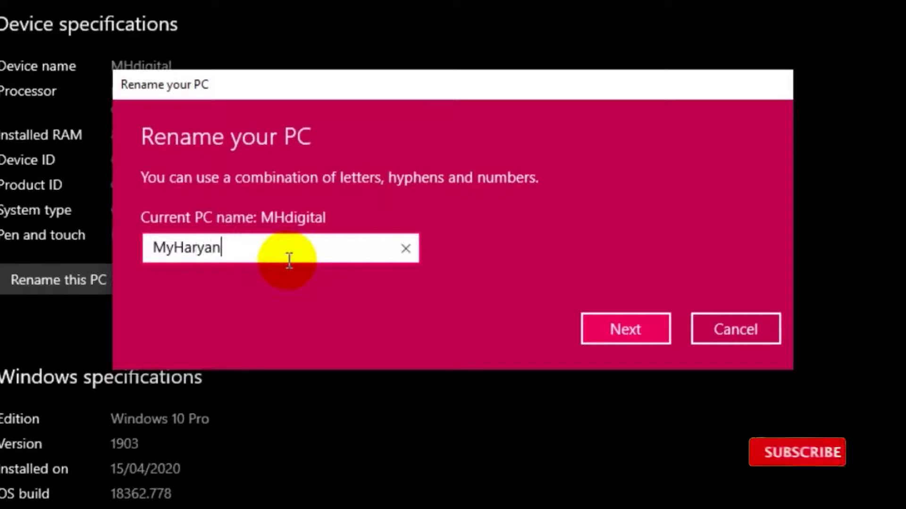
click(616, 326)
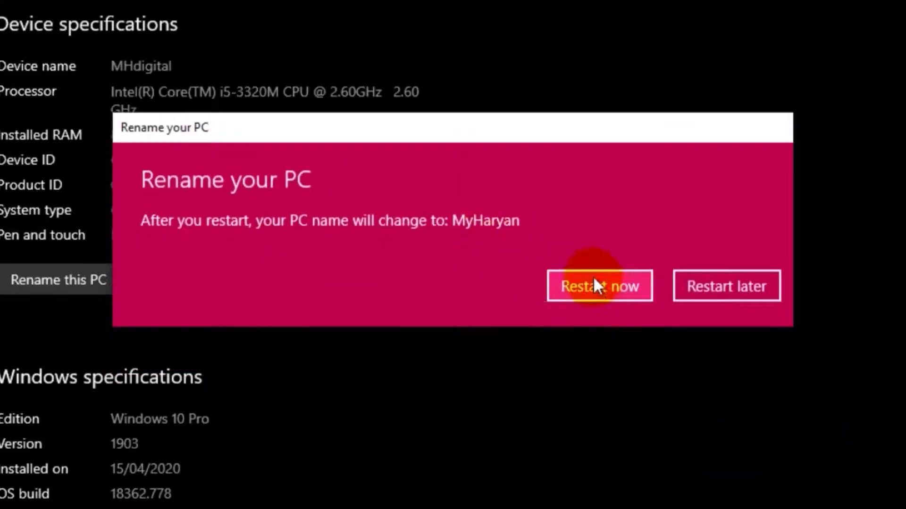
click(598, 289)
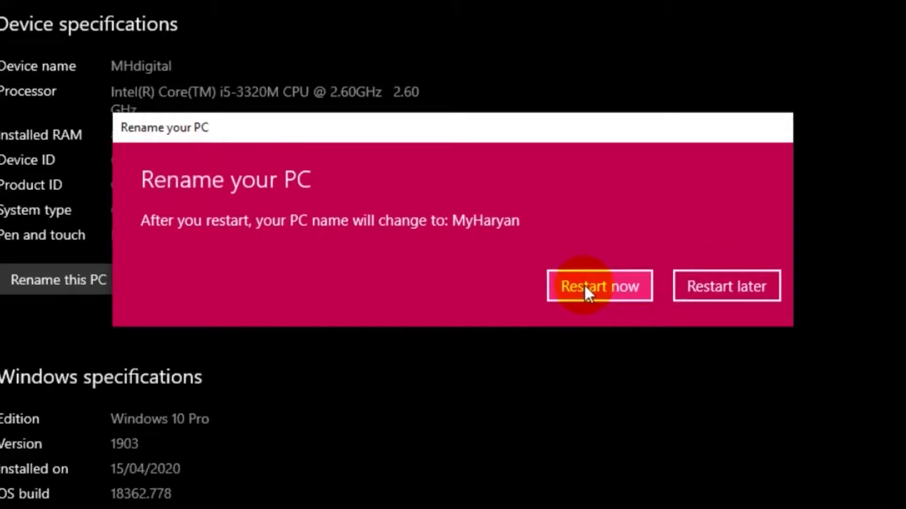
click(584, 285)
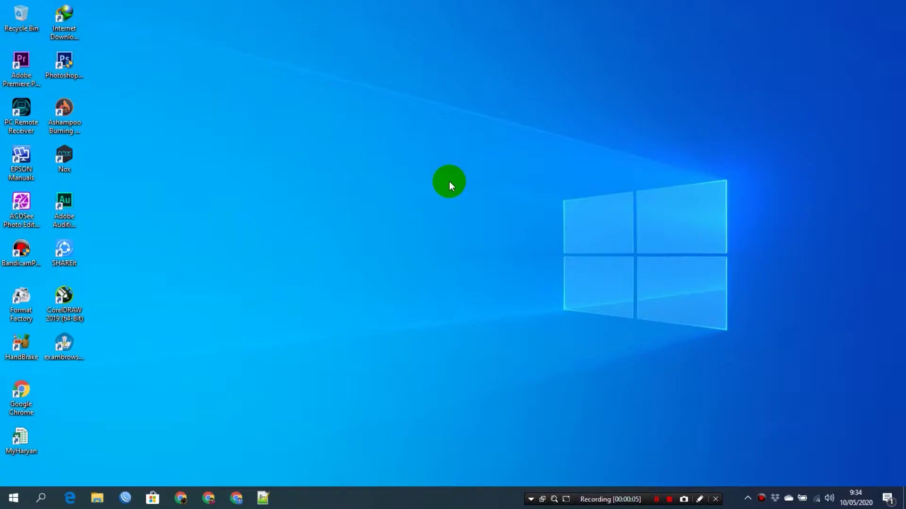
right_click(279, 105)
click(308, 137)
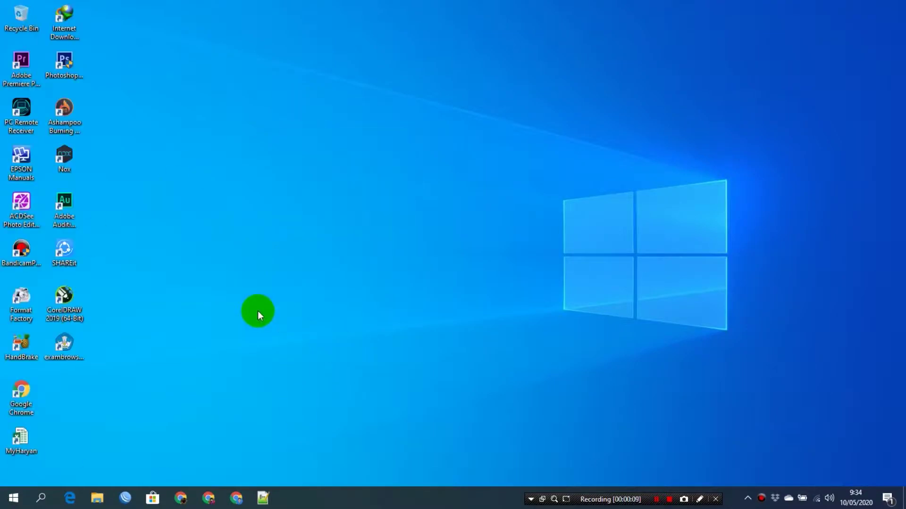
- Check the renamed PC's device name on the About page of the System settings
click(14, 499)
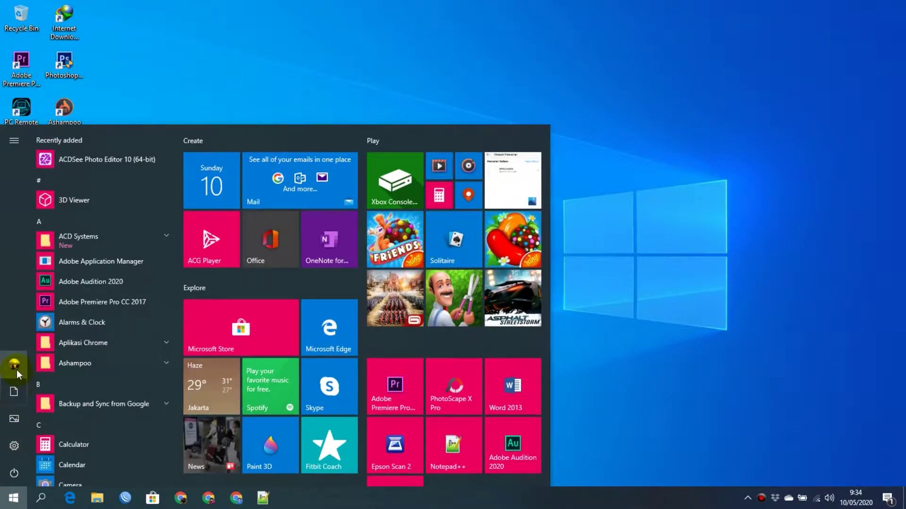
click(16, 370)
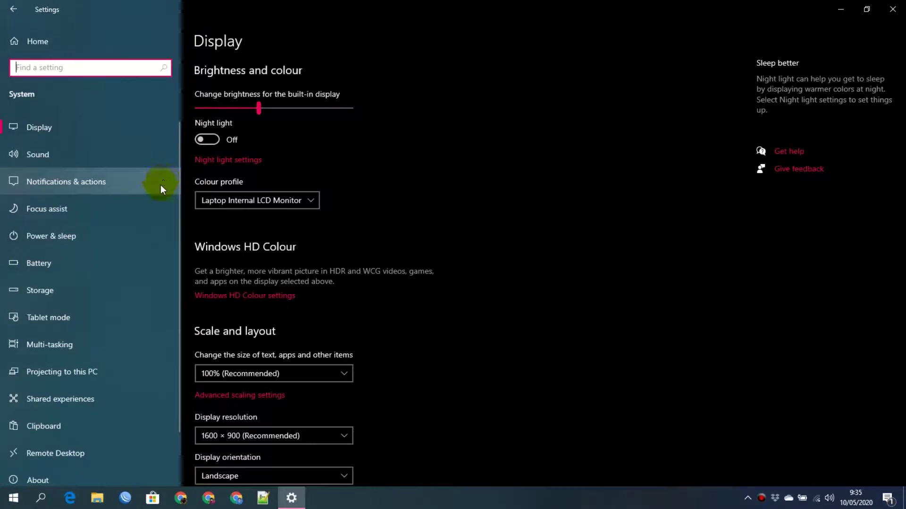
scroll(130, 311, down, 2)
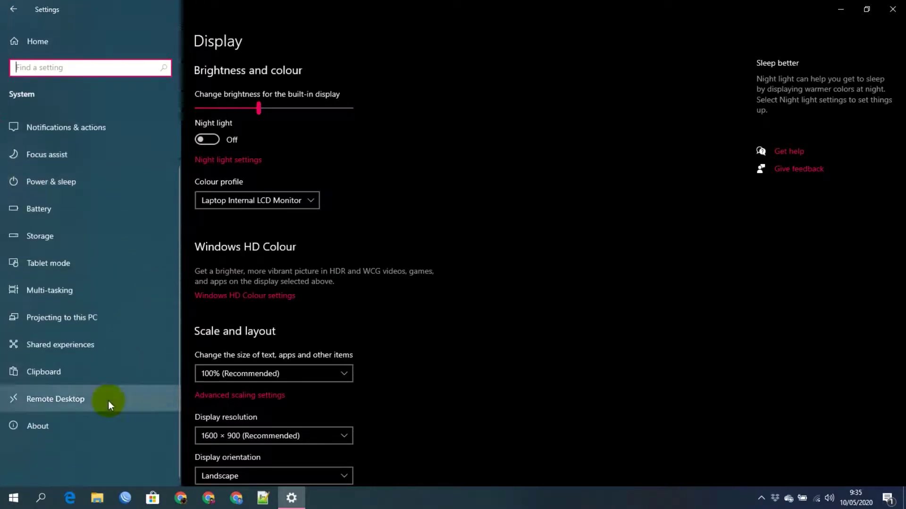
click(65, 423)
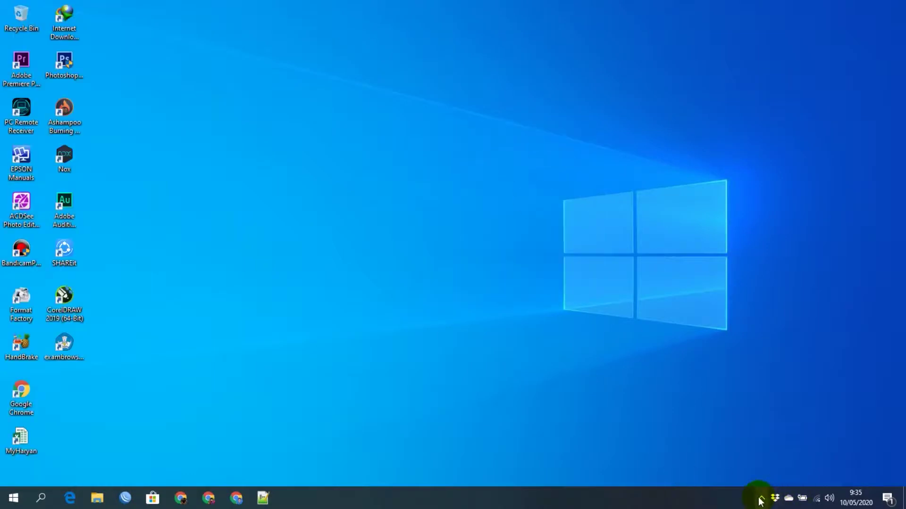
- Verify the renamed PC's discoverable name in the Bluetooth & other devices settings
click(761, 499)
right_click(774, 436)
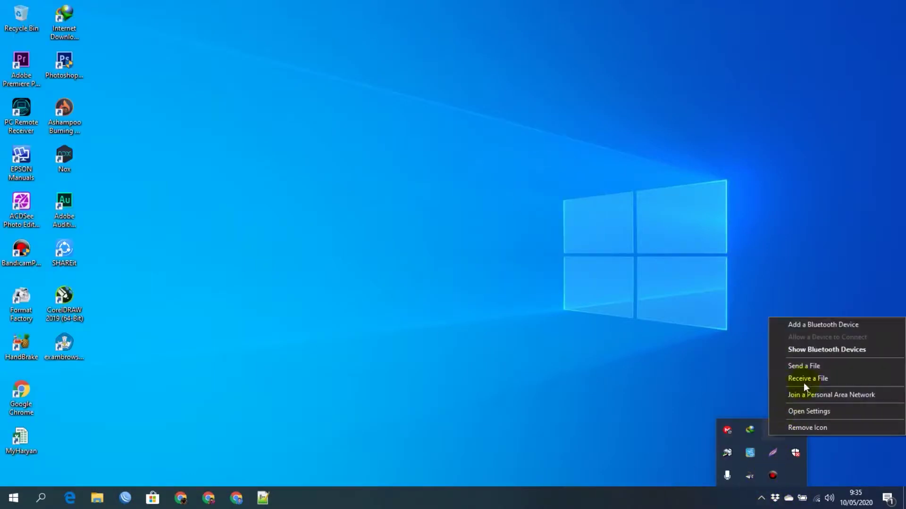
click(802, 327)
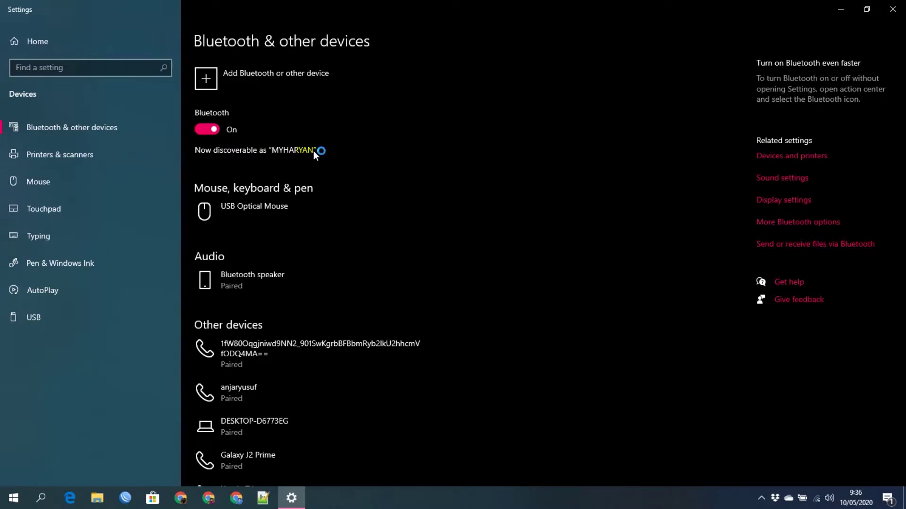
drag(313, 151, 282, 140)
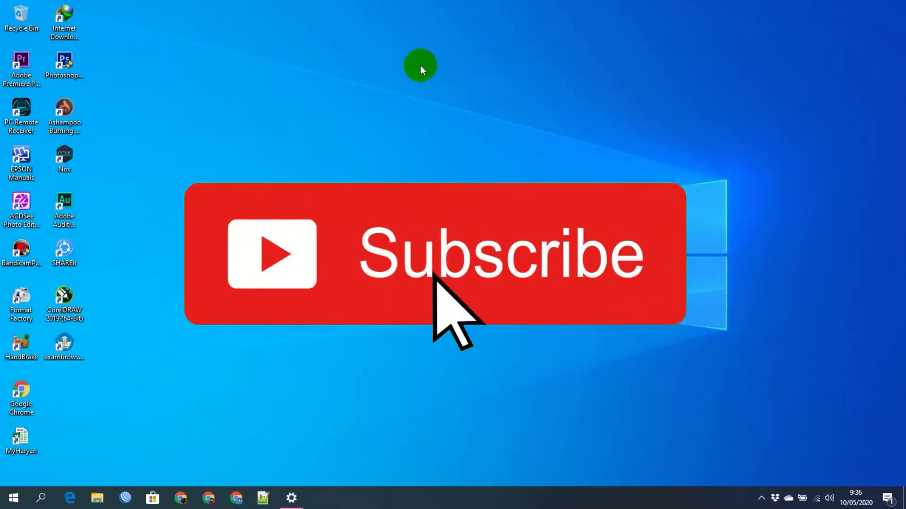
right_click(419, 68)
click(451, 104)
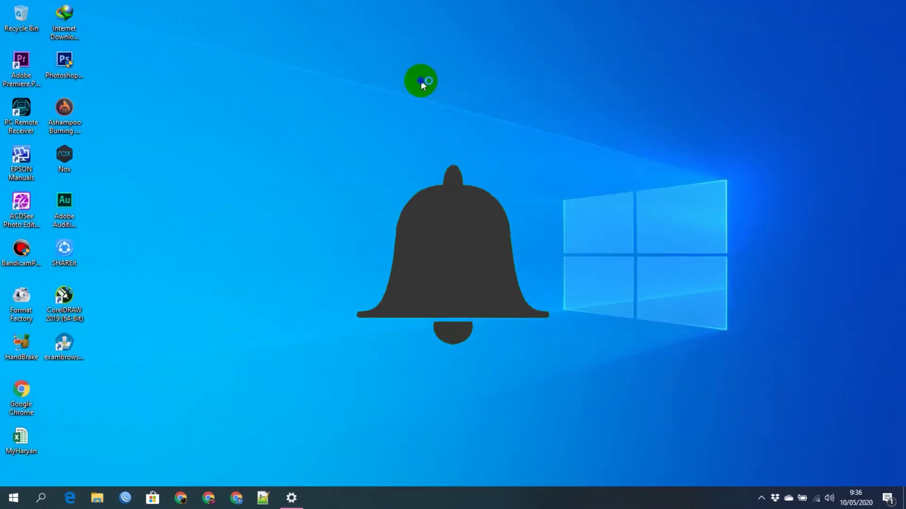
right_click(421, 81)
click(438, 113)
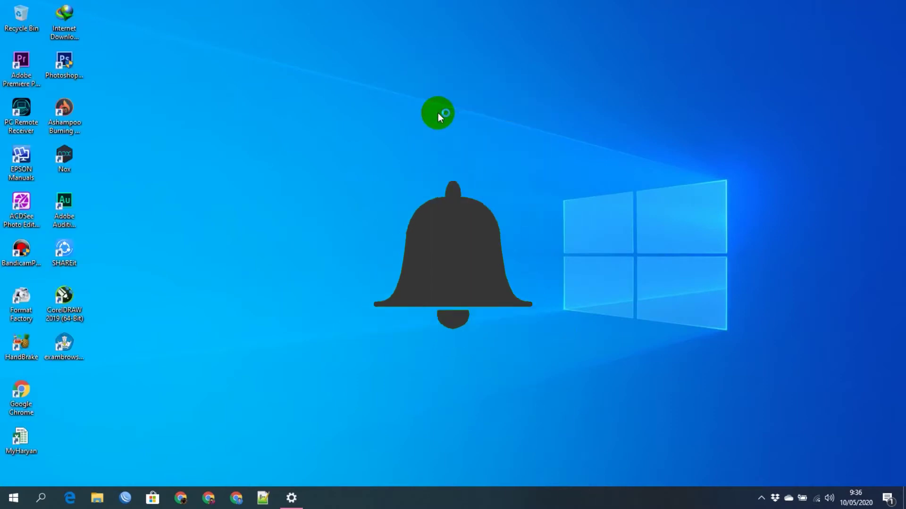